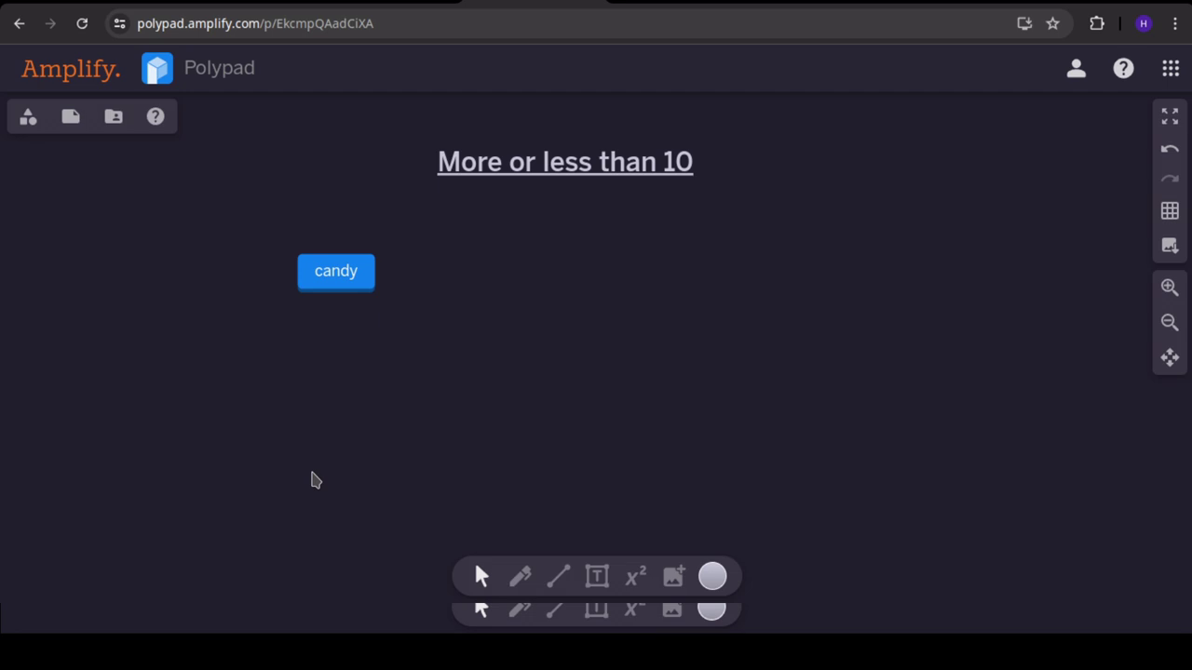
Flash the hidden candies on the canvas, hide them again, and reveal them for counting.
click(321, 294)
click(322, 294)
click(343, 290)
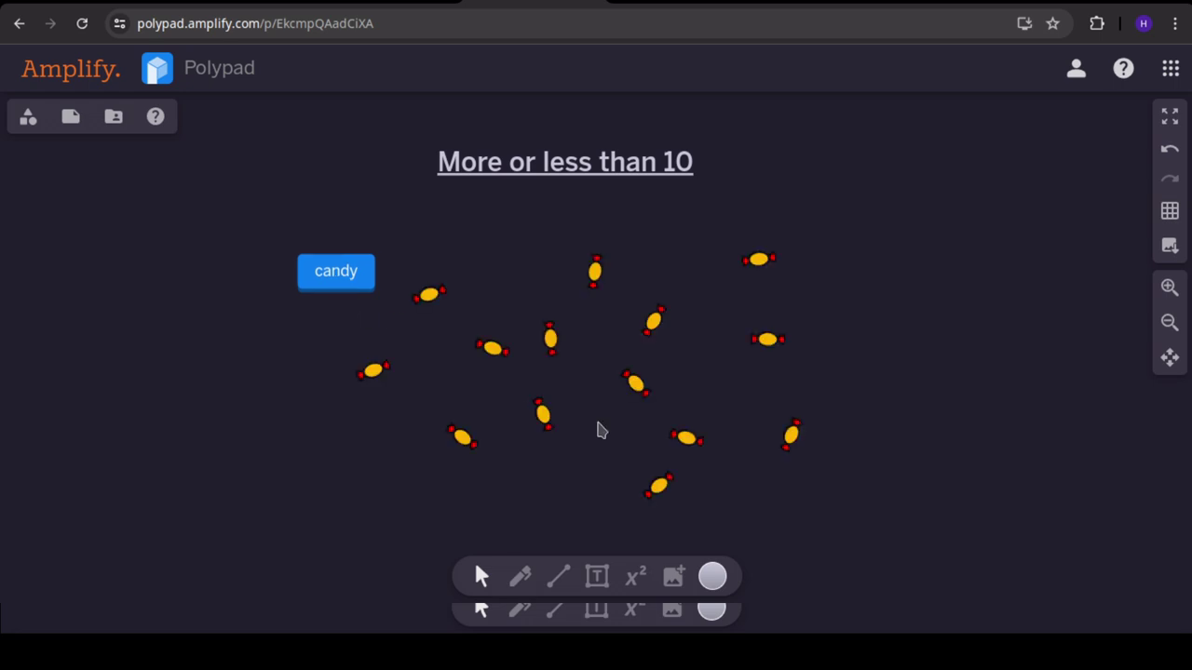
Strike through ten of the candies one by one with freehand pencil marks, starting with the candies nearest the candy toggle.
click(520, 577)
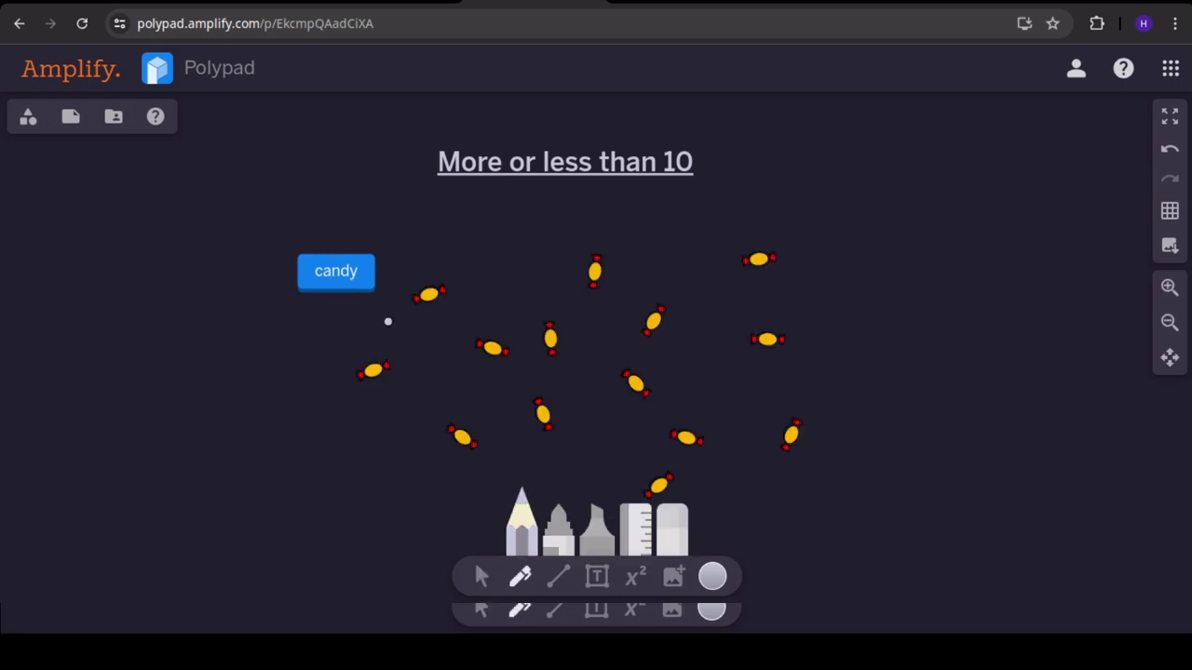
drag(373, 356, 373, 394)
drag(429, 272, 428, 318)
drag(470, 421, 456, 462)
drag(499, 324, 486, 367)
drag(559, 399, 531, 434)
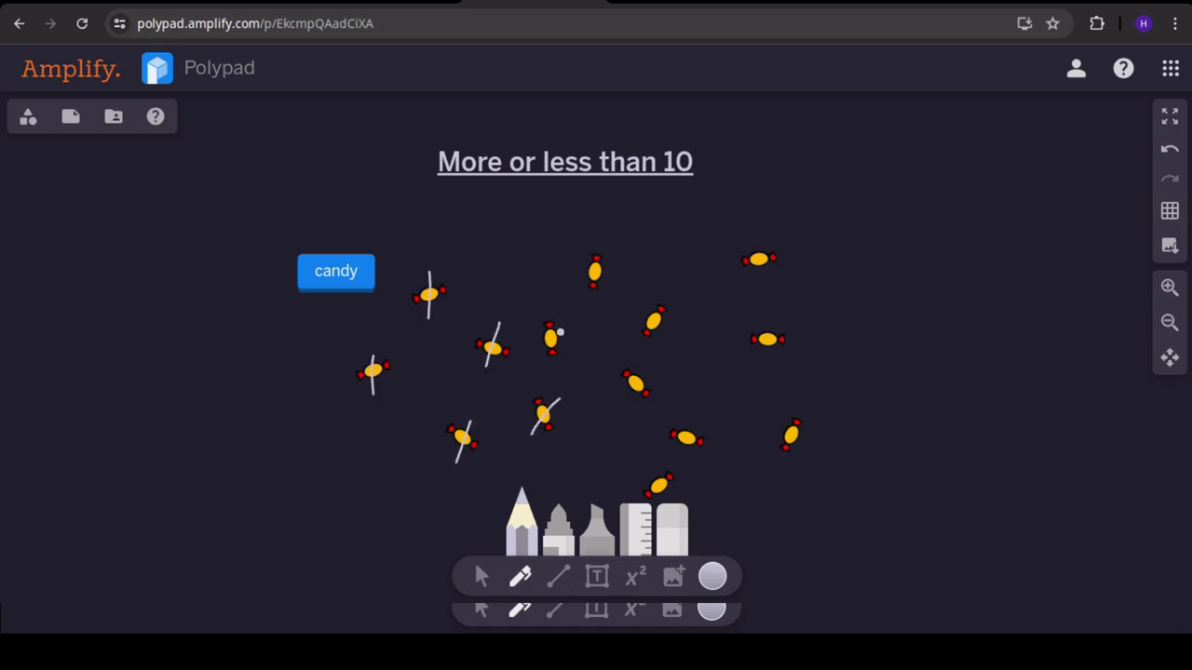
drag(561, 325, 527, 357)
drag(610, 264, 584, 279)
mouse_move(647, 306)
mouse_down()
mouse_move(662, 336)
mouse_move(623, 399)
mouse_up()
drag(694, 421, 683, 451)
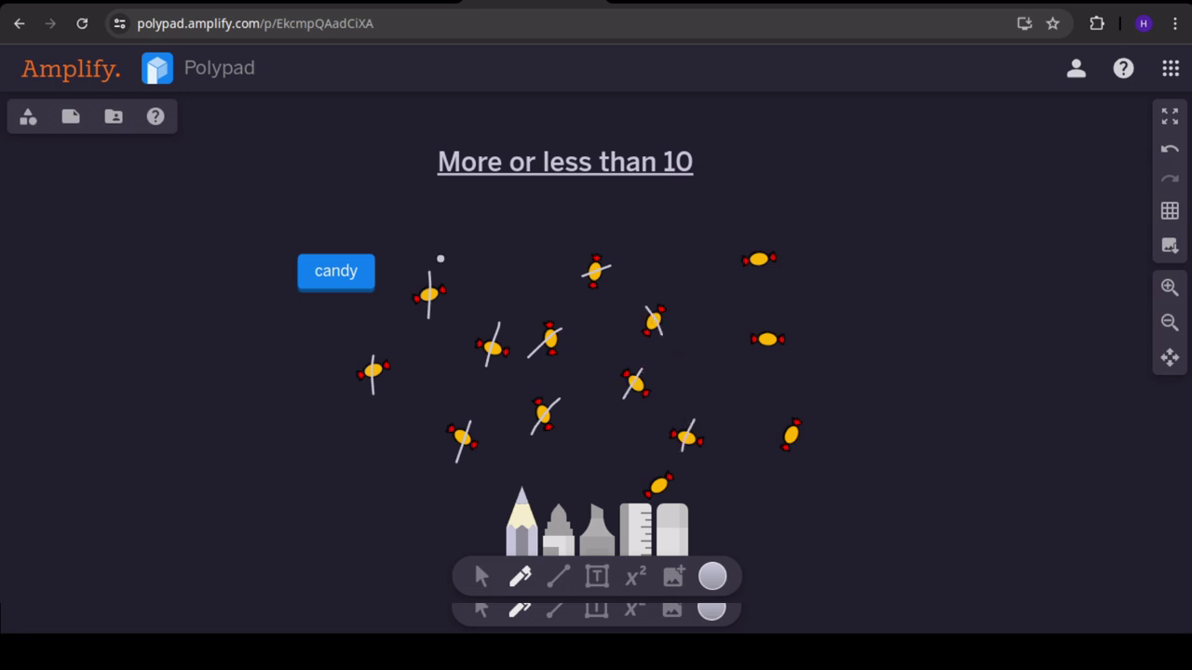
Draw a freehand loop around the ten marked candies and handwrite "10 and 4 more" beside the group.
drag(443, 258, 333, 372)
mouse_move(347, 424)
mouse_down()
mouse_move(407, 463)
mouse_move(699, 460)
mouse_move(713, 354)
mouse_move(559, 243)
mouse_move(440, 260)
mouse_up()
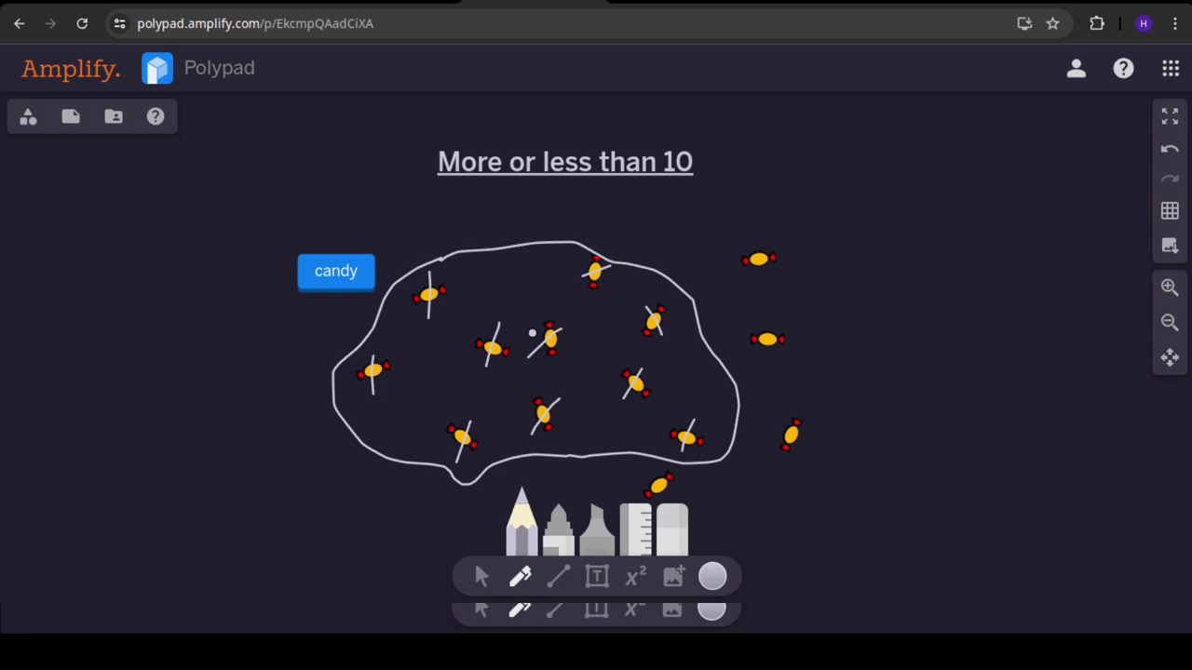
drag(855, 238, 855, 240)
mouse_move(871, 216)
mouse_down()
mouse_move(864, 233)
mouse_move(871, 216)
mouse_move(935, 239)
mouse_move(994, 225)
mouse_up()
drag(988, 214, 988, 235)
mouse_move(1007, 231)
mouse_down()
mouse_move(1014, 219)
mouse_move(1050, 226)
mouse_up()
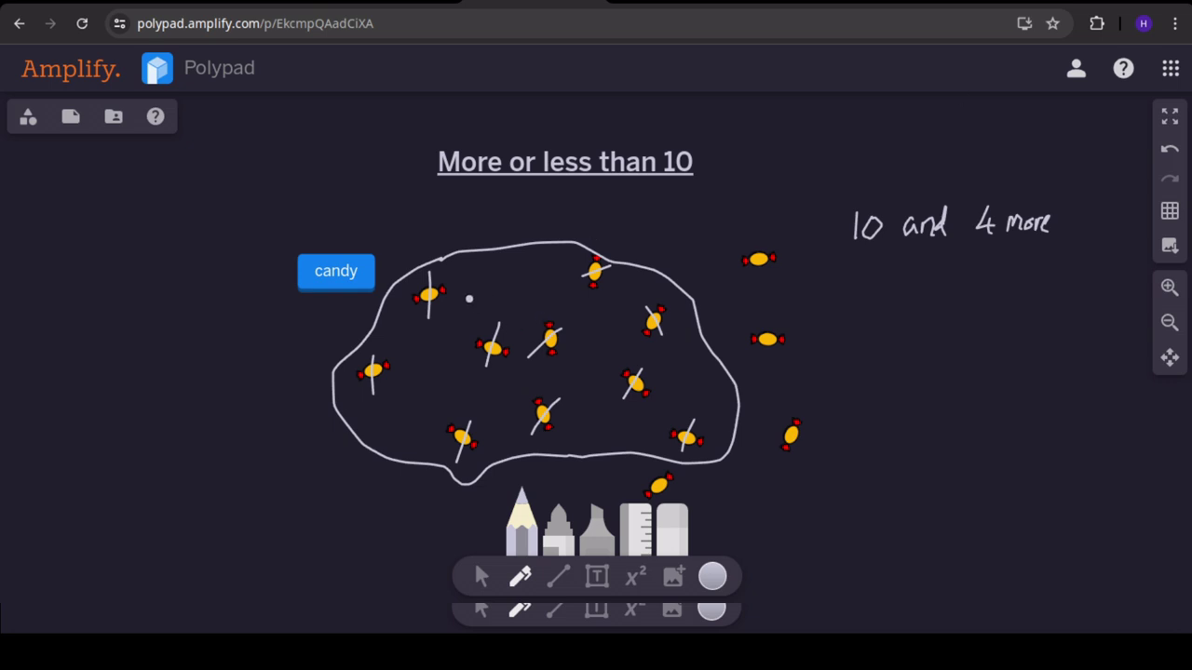
Leave pencil drawing, briefly reveal the starballs below the candy exercise, and hide them again.
scroll(469, 299, down, 15)
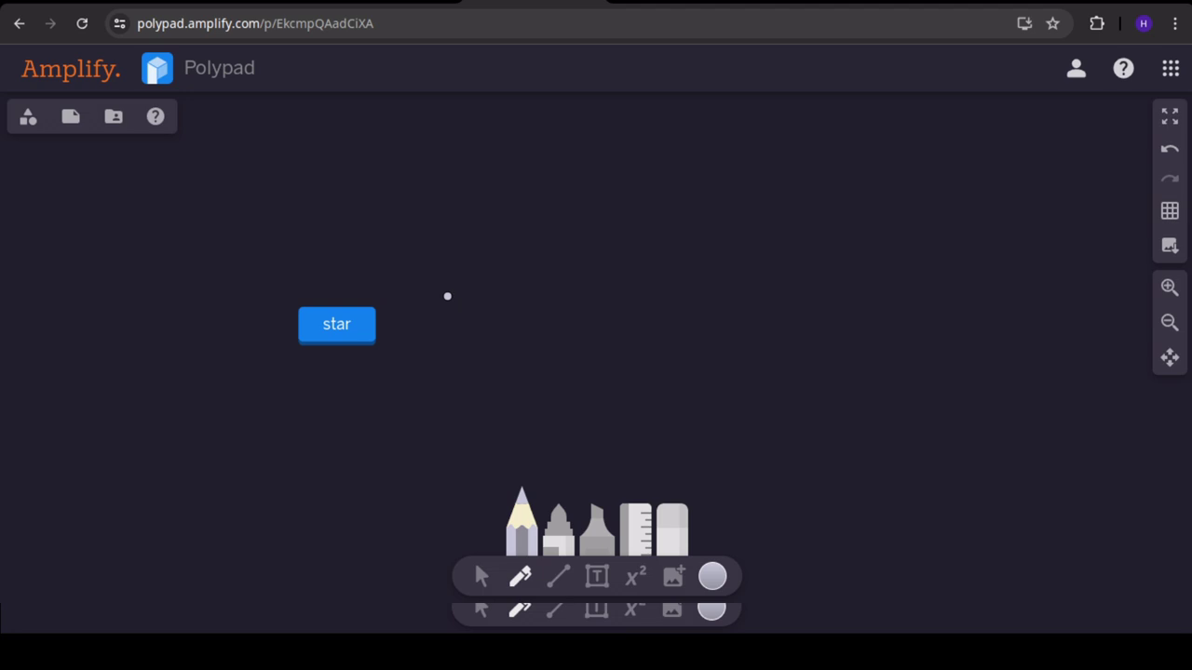
scroll(447, 296, up, 6)
scroll(447, 296, down, 2)
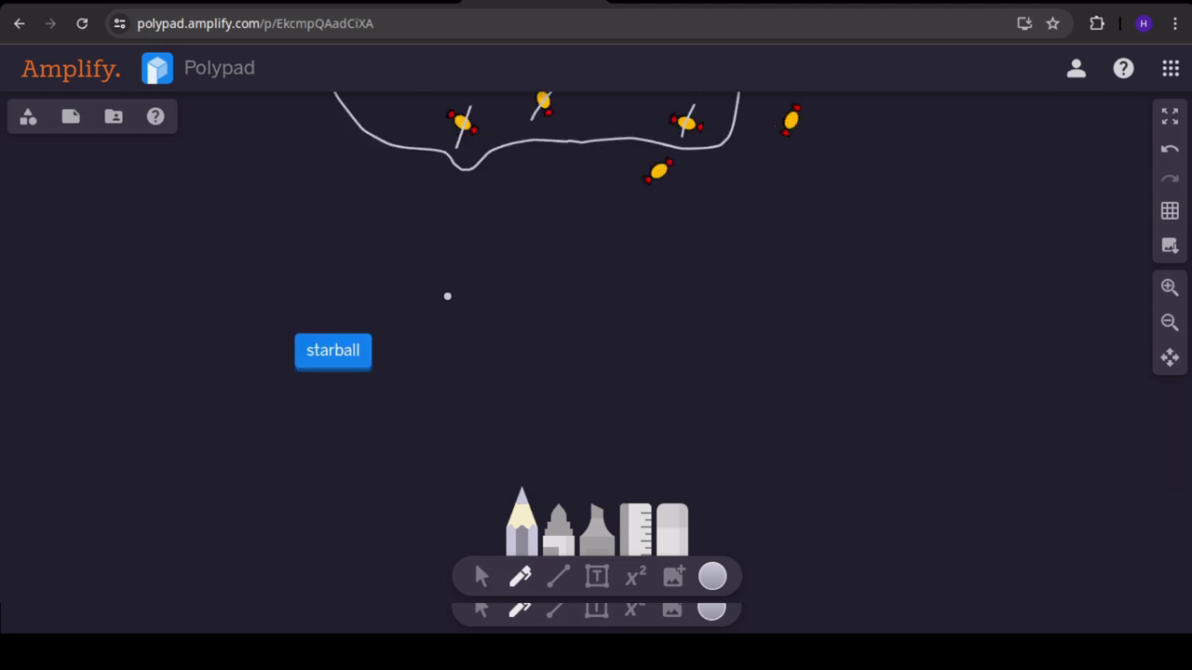
key(Escape)
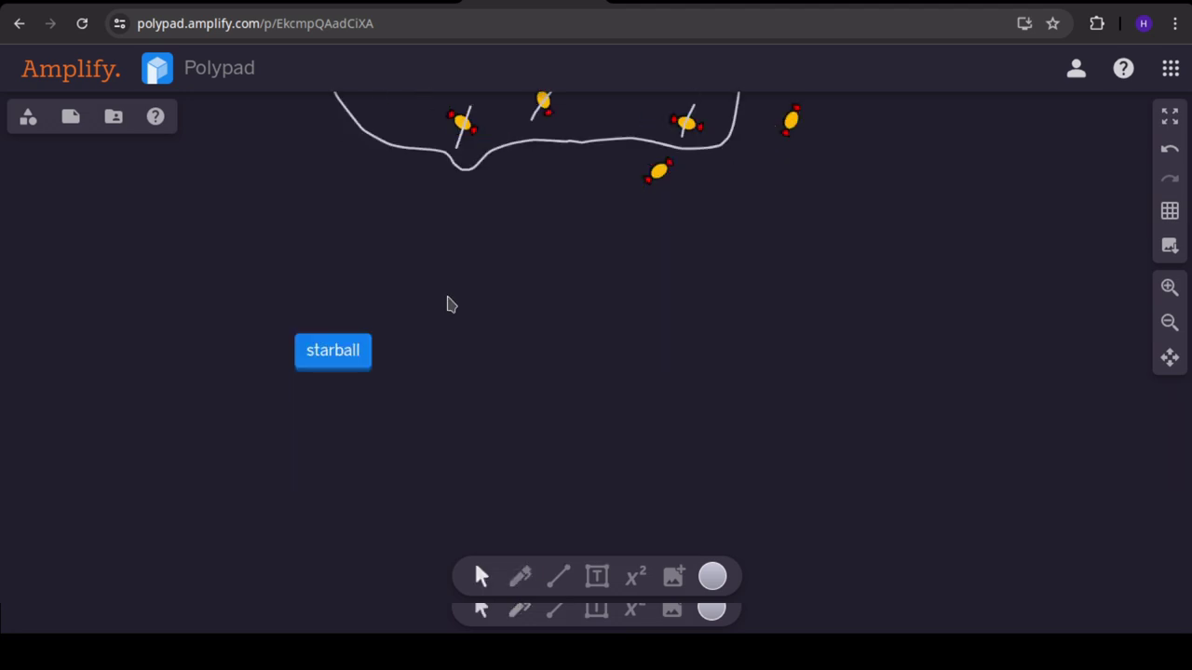
click(357, 361)
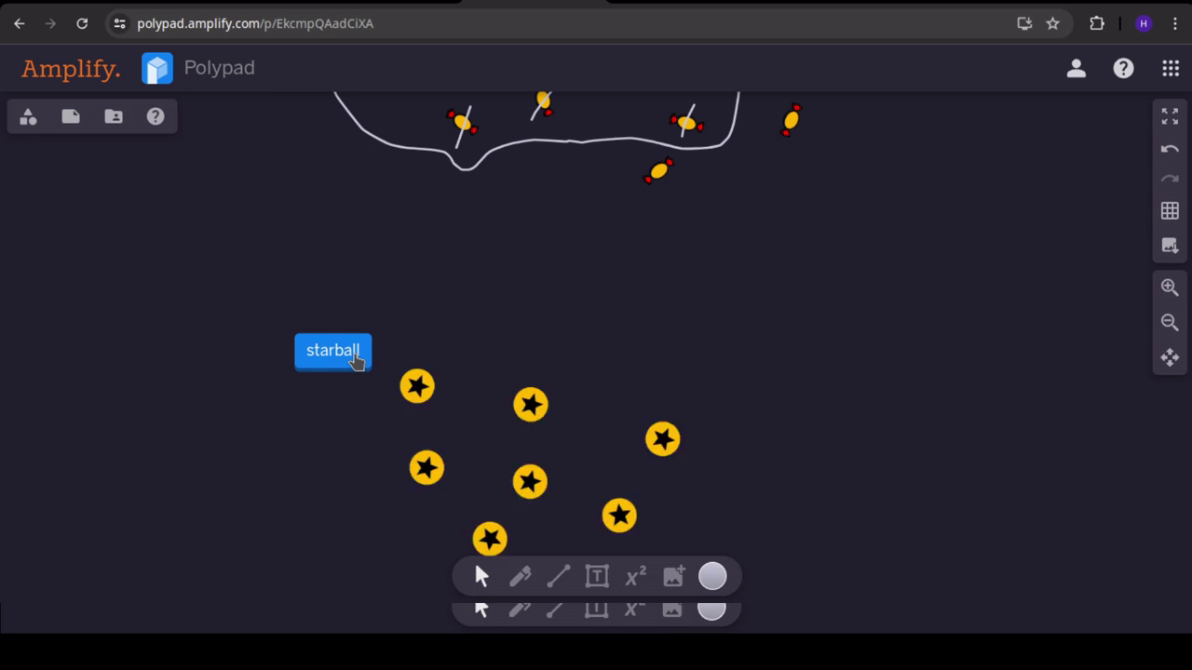
click(356, 362)
scroll(356, 361, down, 1)
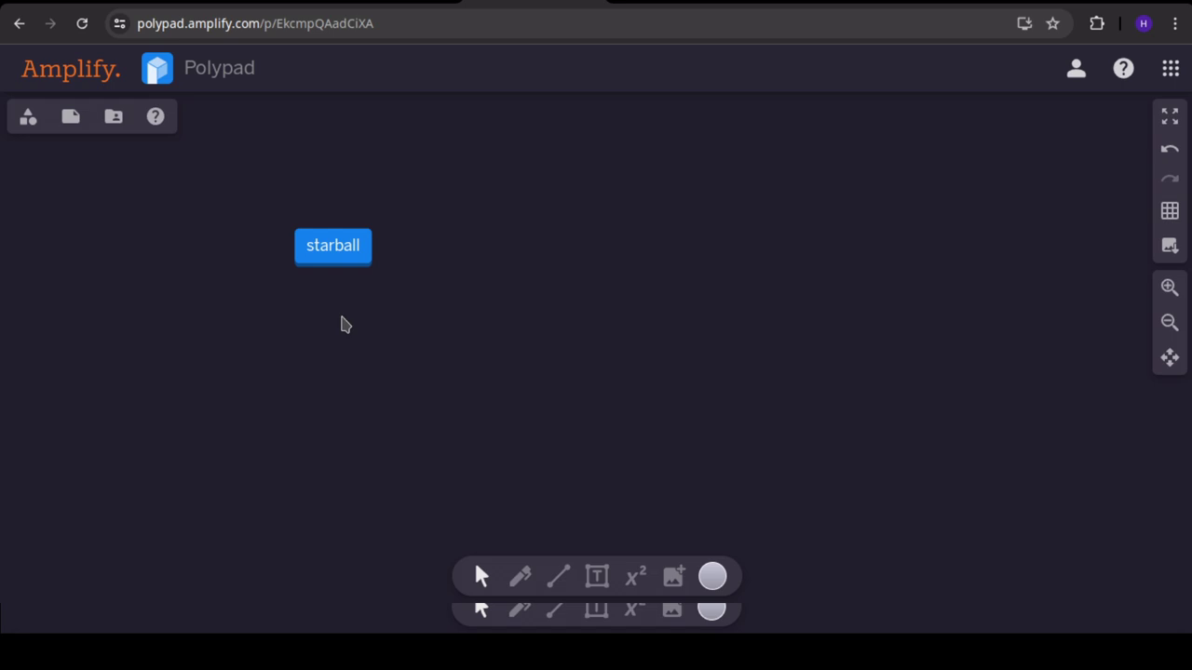
Flash the starballs a second time for another quick look and hide them.
scroll(341, 324, up, 3)
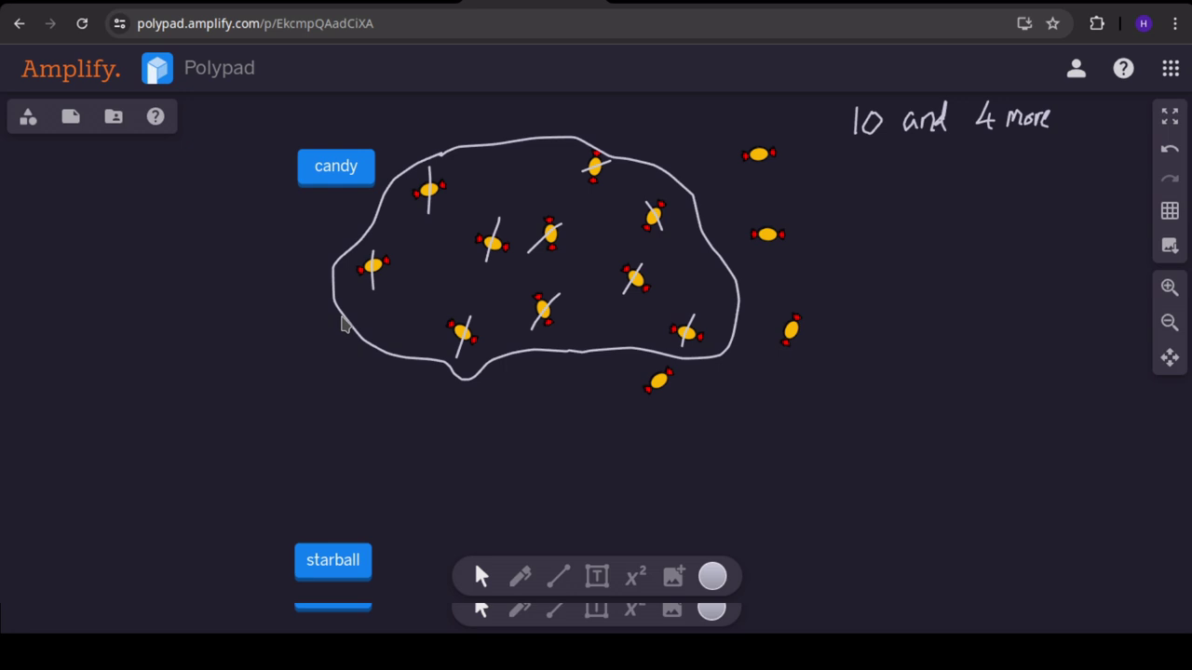
scroll(345, 335, down, 3)
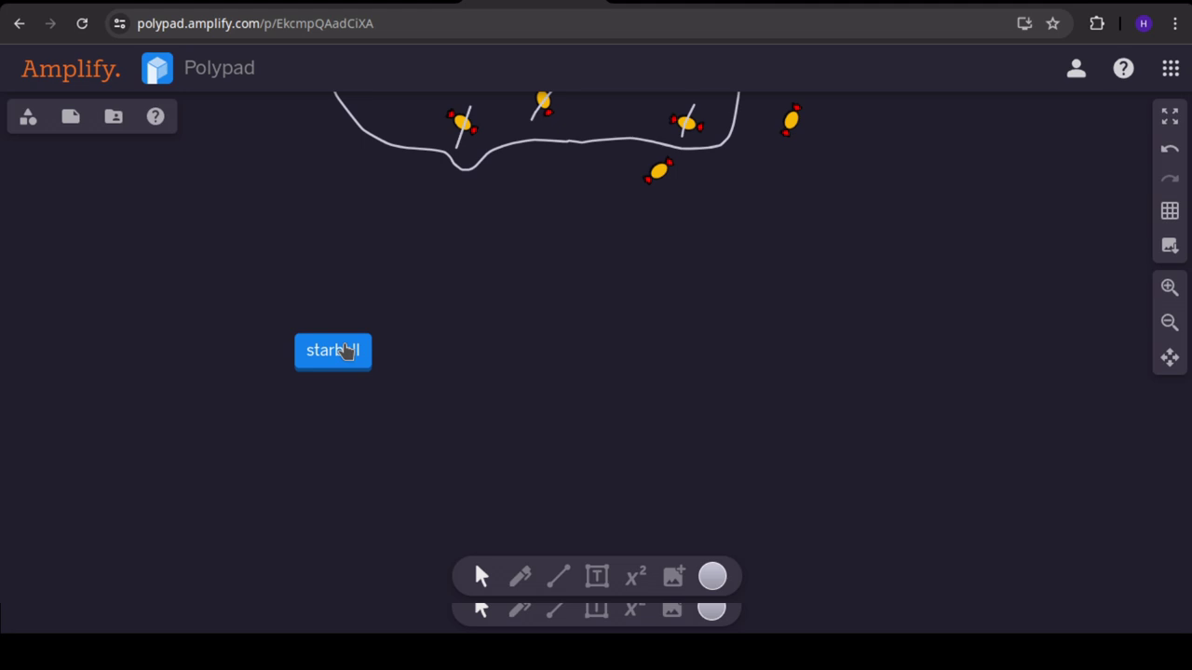
scroll(345, 350, up, 5)
scroll(343, 344, down, 5)
click(351, 370)
click(350, 373)
scroll(802, 411, down, 1)
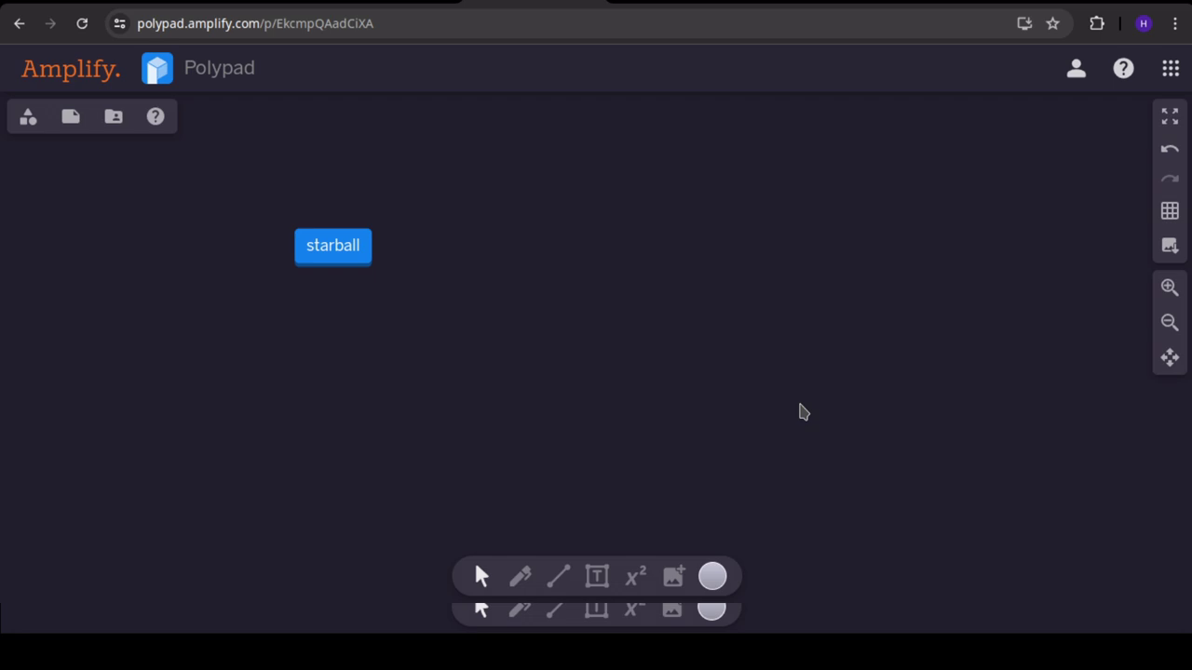